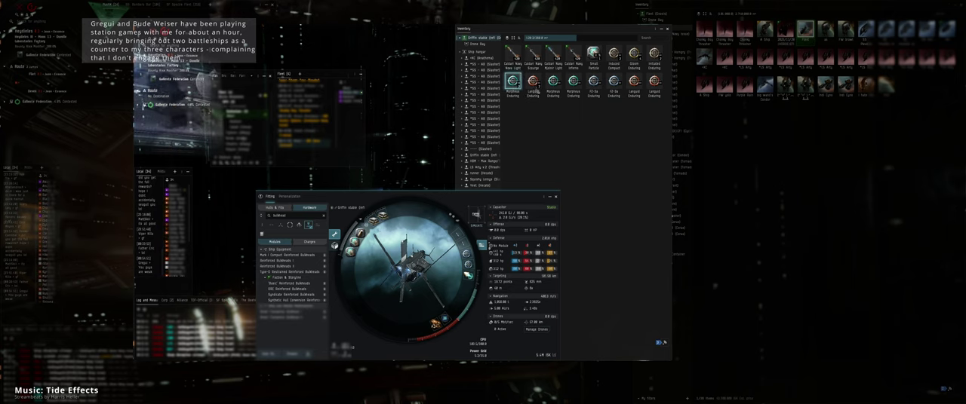
Bring the cargo inventory window in front of the fitting view.
{"action": "left_click", "coordinate": [541, 101]}
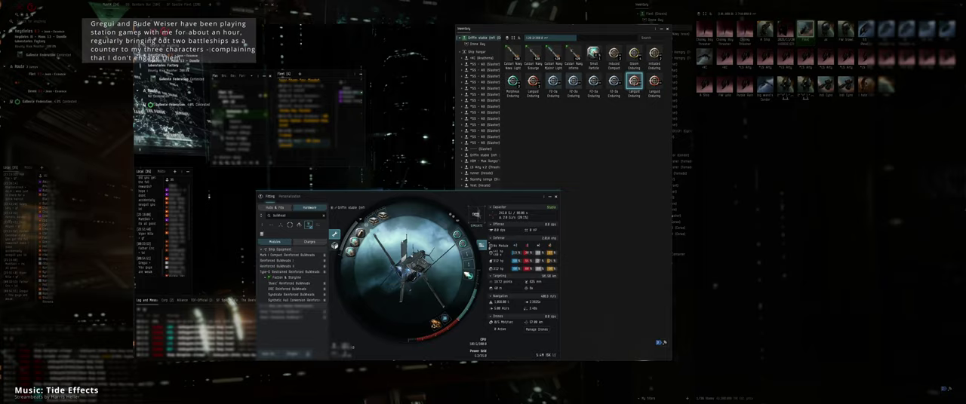
{"action": "left_click", "coordinate": [638, 122]}
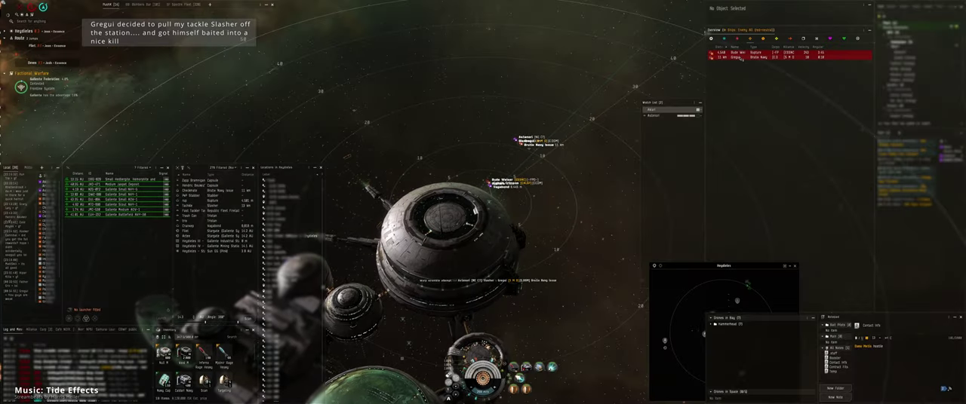
Select the Brutix, load Advanced Blaster Charge into the guns, and centre the camera on it.
{"action": "left_click", "coordinate": [741, 58]}
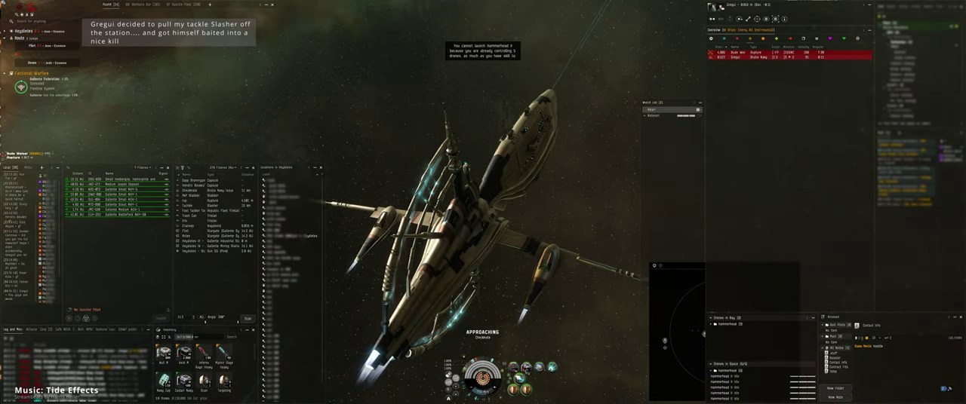
{"action": "key", "text": "ctrl+r"}
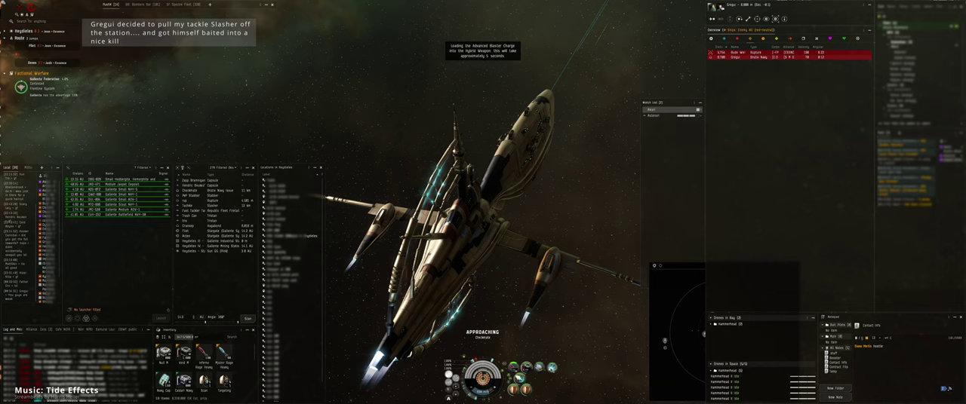
{"action": "scroll", "coordinate": [483, 202], "scroll_direction": "down", "scroll_amount": 10}
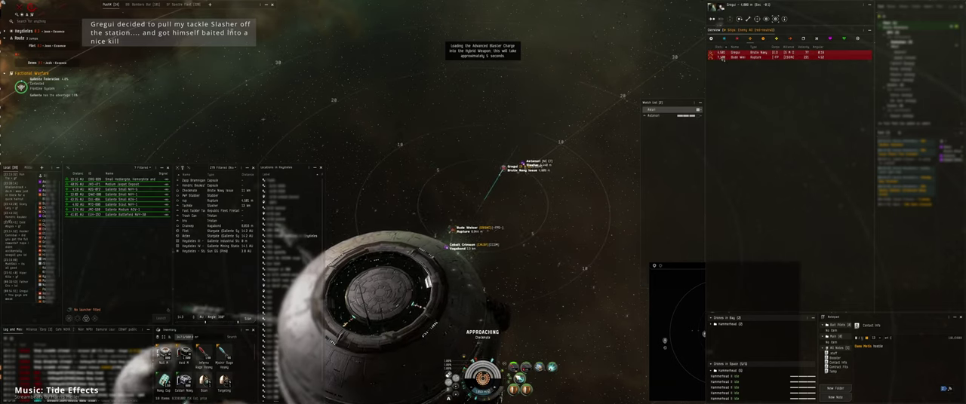
{"action": "left_click", "coordinate": [724, 53]}
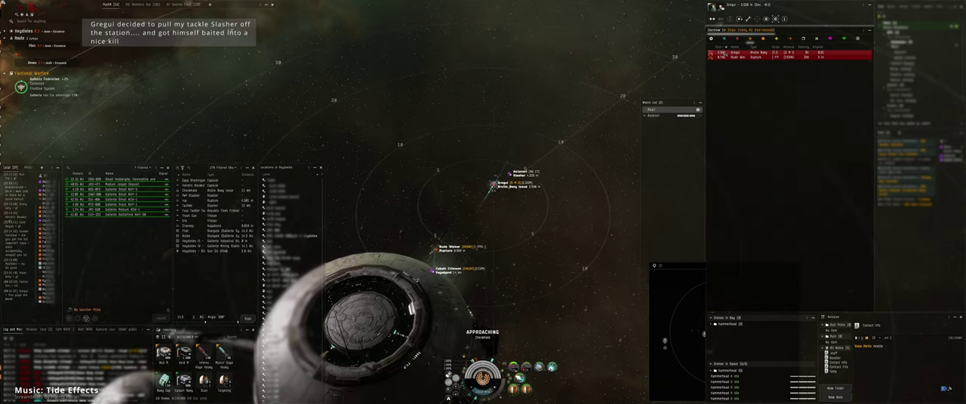
{"action": "right_click", "coordinate": [724, 53]}
{"action": "left_click", "coordinate": [747, 98]}
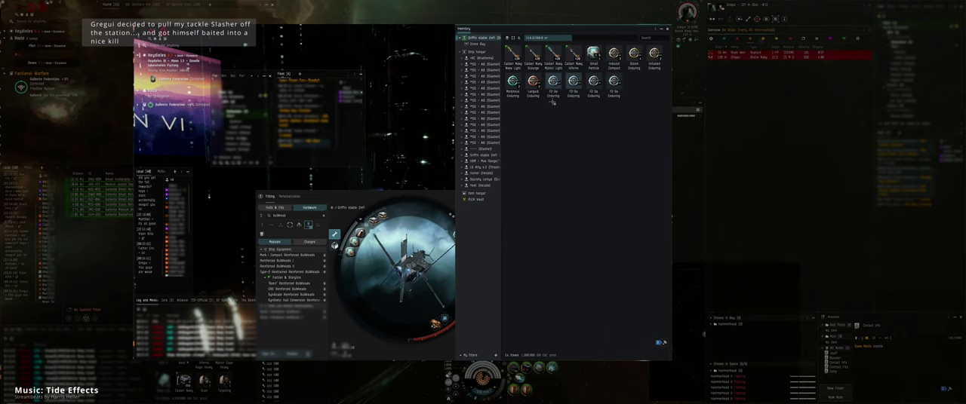
Close the Fitting window to return to the space view.
{"action": "left_click", "coordinate": [557, 197]}
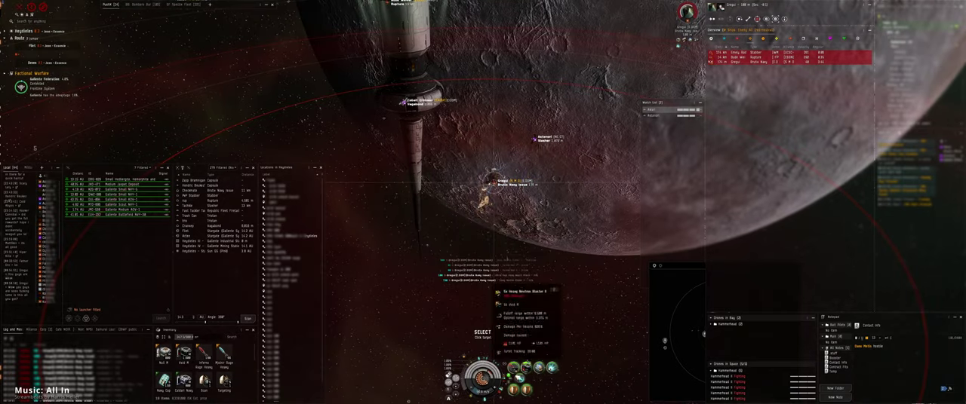
Approach the enemy target ship.
{"action": "left_click", "coordinate": [544, 261]}
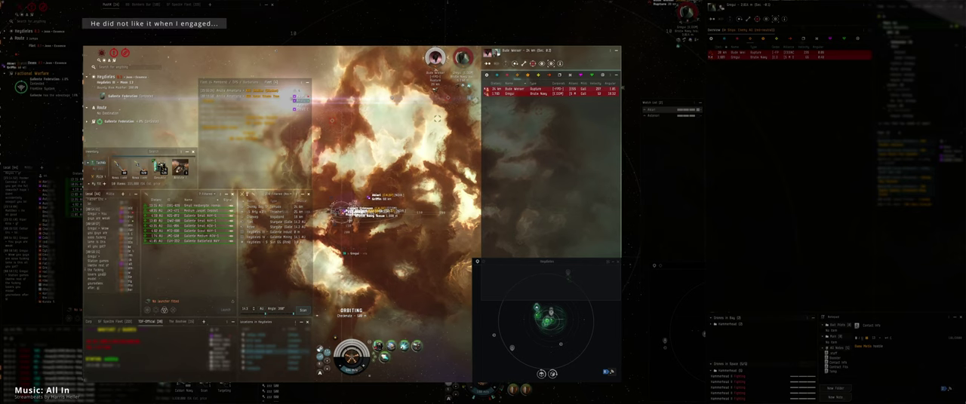
{"action": "scroll", "coordinate": [530, 200], "scroll_direction": "down", "scroll_amount": 10}
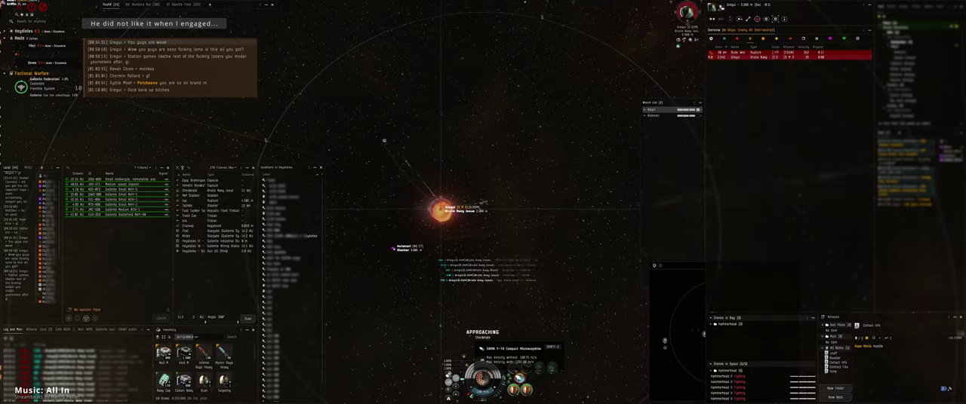
Orbit the locked target at 1,000 m, then approach the Rupture and open its movement options.
{"action": "right_click", "coordinate": [687, 15]}
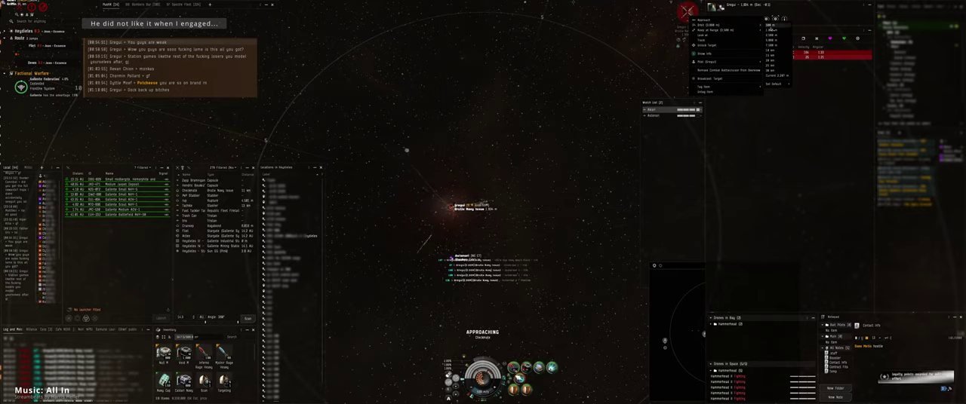
{"action": "left_click", "coordinate": [771, 29]}
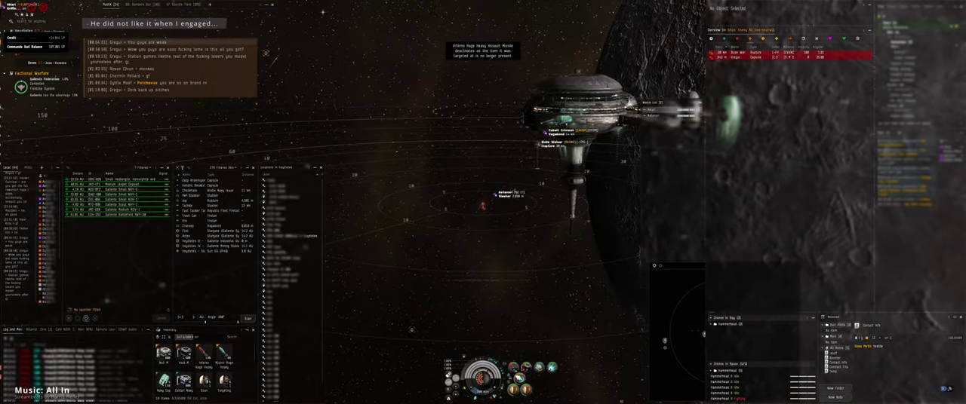
{"action": "left_click", "coordinate": [524, 155]}
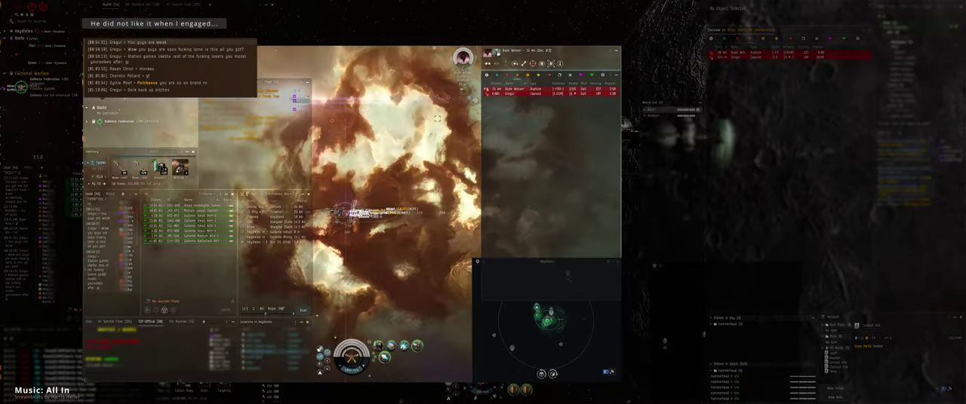
{"action": "right_click", "coordinate": [466, 68]}
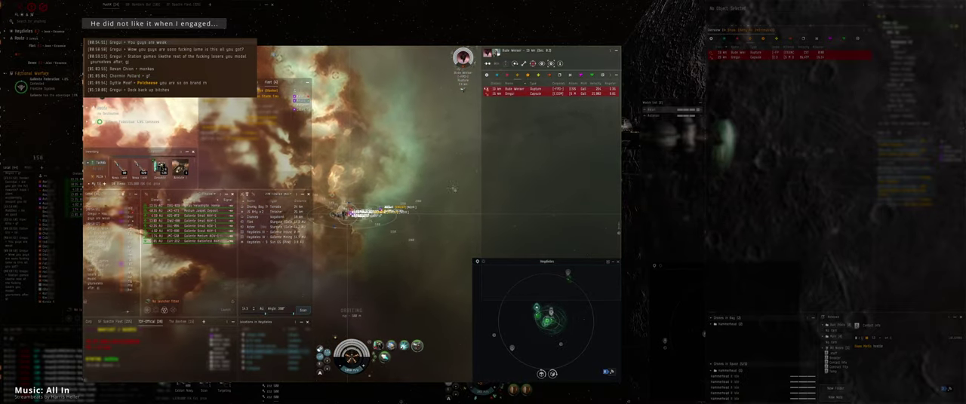